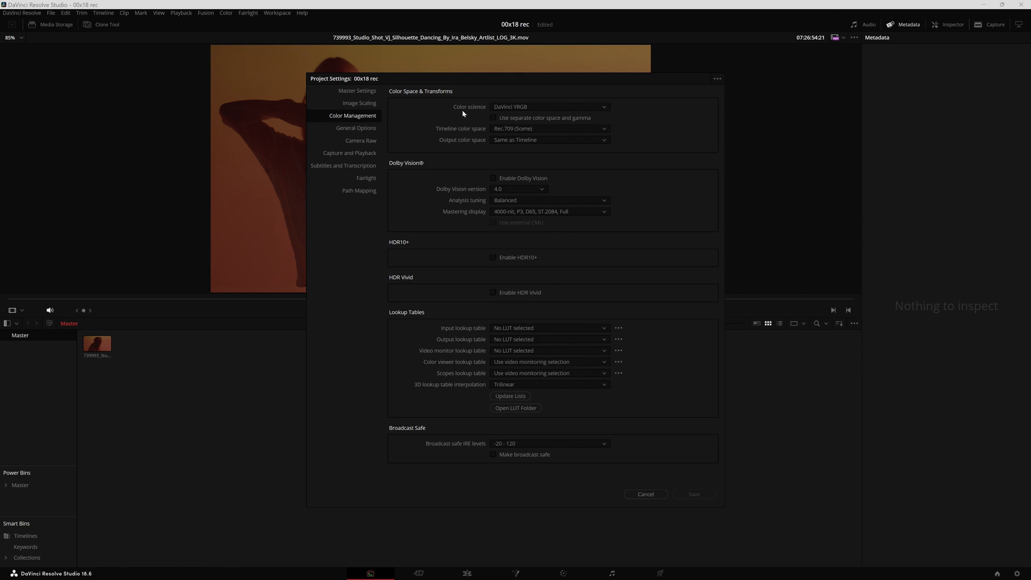
# Set the project's color science to DaVinci YRGB Color Managed, disable automatic color management, and choose HDR DaVinci Wide Gamut Intermediate as processing mode.
pyautogui.click(552, 108)
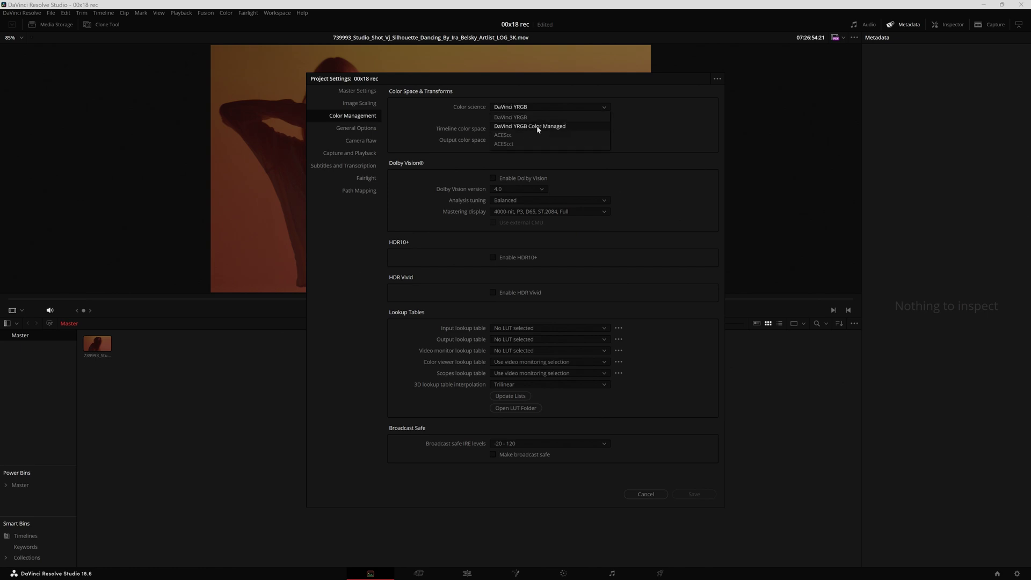
pyautogui.click(538, 126)
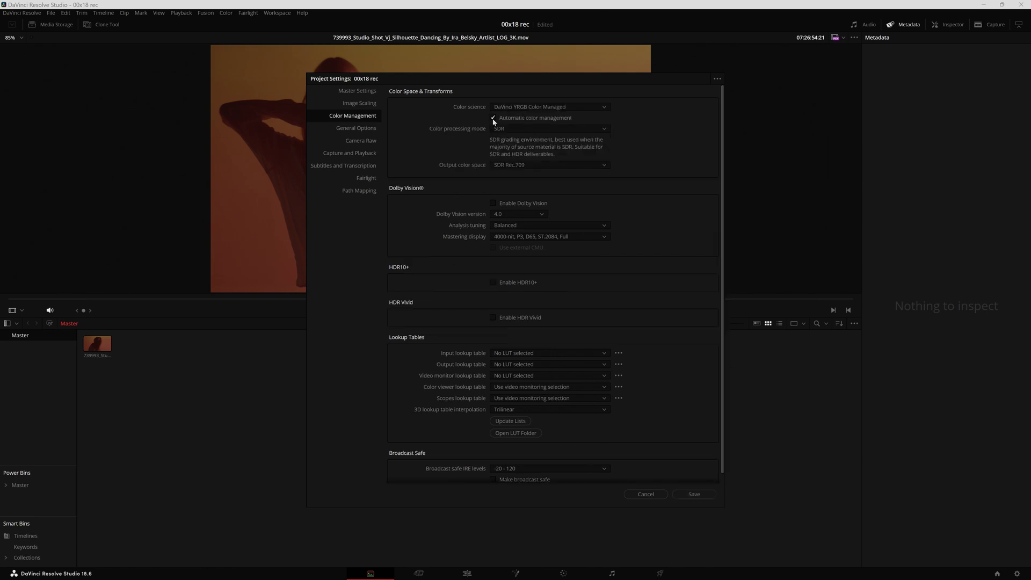
pyautogui.click(493, 117)
pyautogui.click(526, 129)
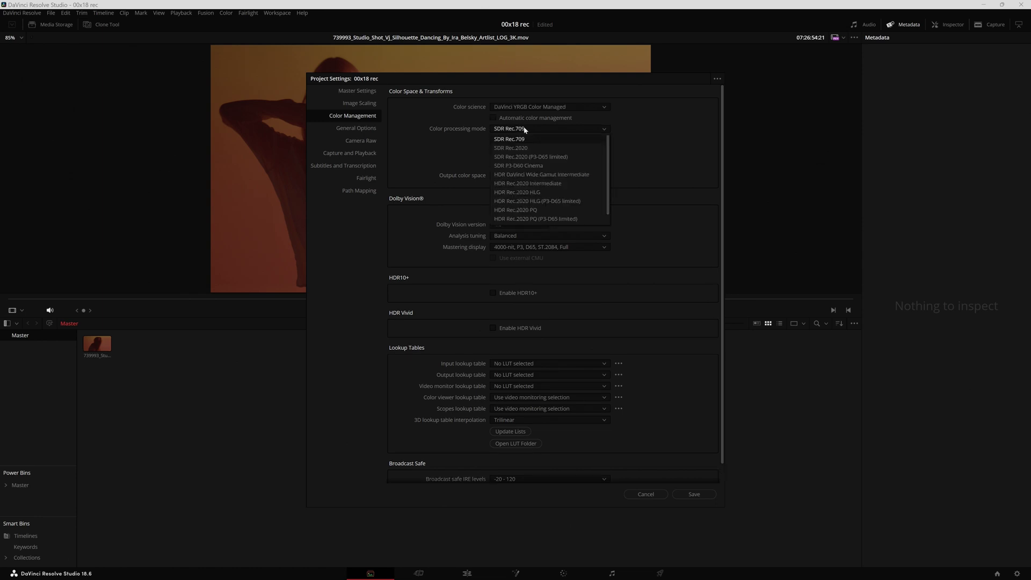
pyautogui.click(545, 175)
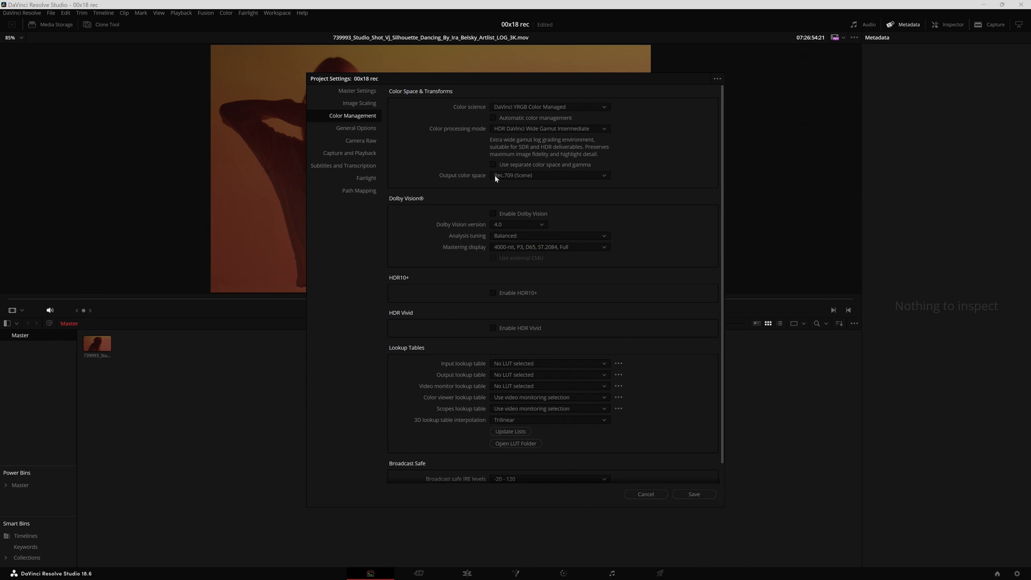
# Choose the project's output color space and save the project settings.
pyautogui.click(537, 177)
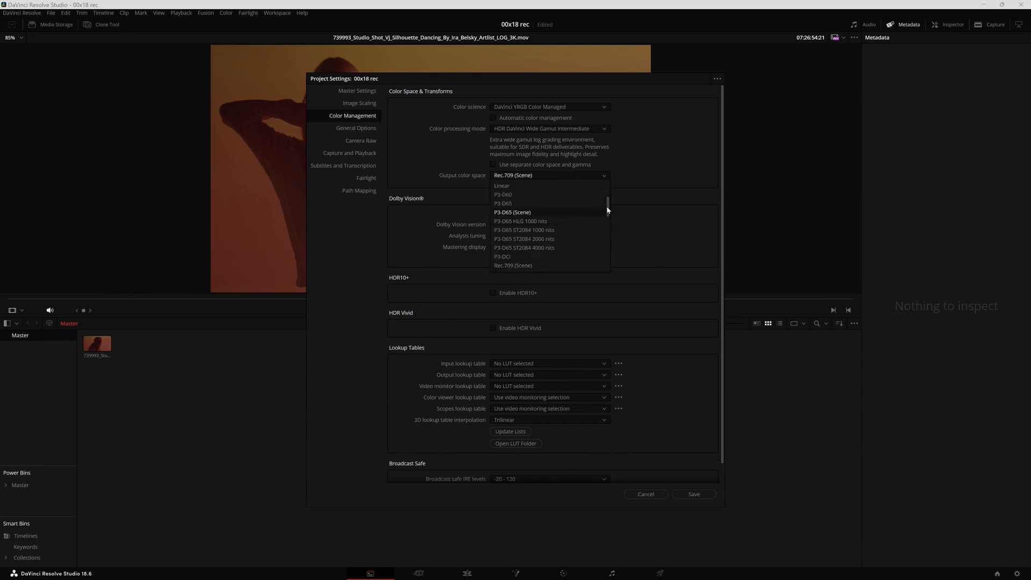
pyautogui.moveTo(609, 209); pyautogui.dragTo(606, 249)
pyautogui.click(520, 230)
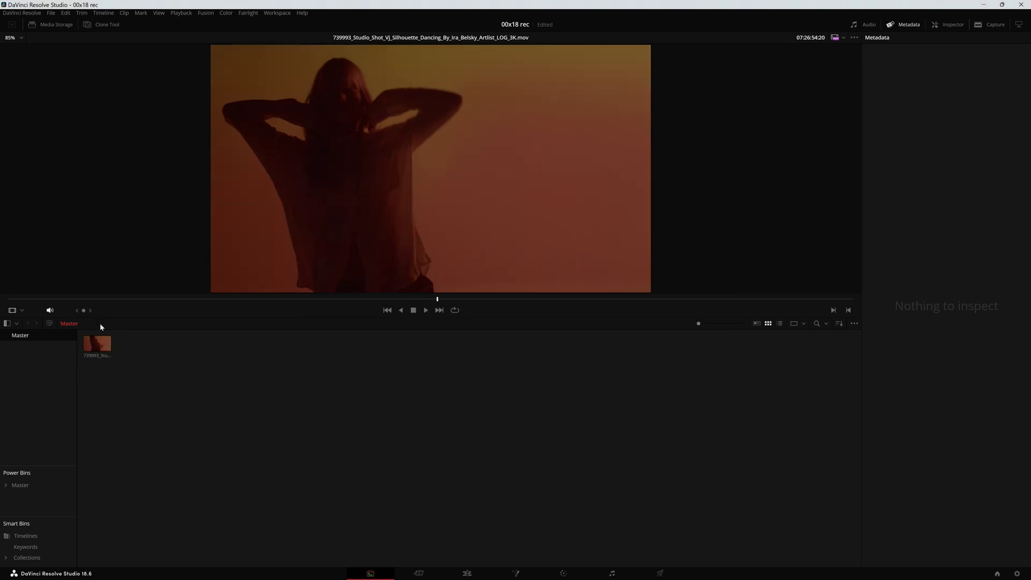
# Assign an input color space to the dancer clip in the media pool and scrub through the clip to check it.
pyautogui.rightClick(97, 344)
pyautogui.moveTo(137, 198)
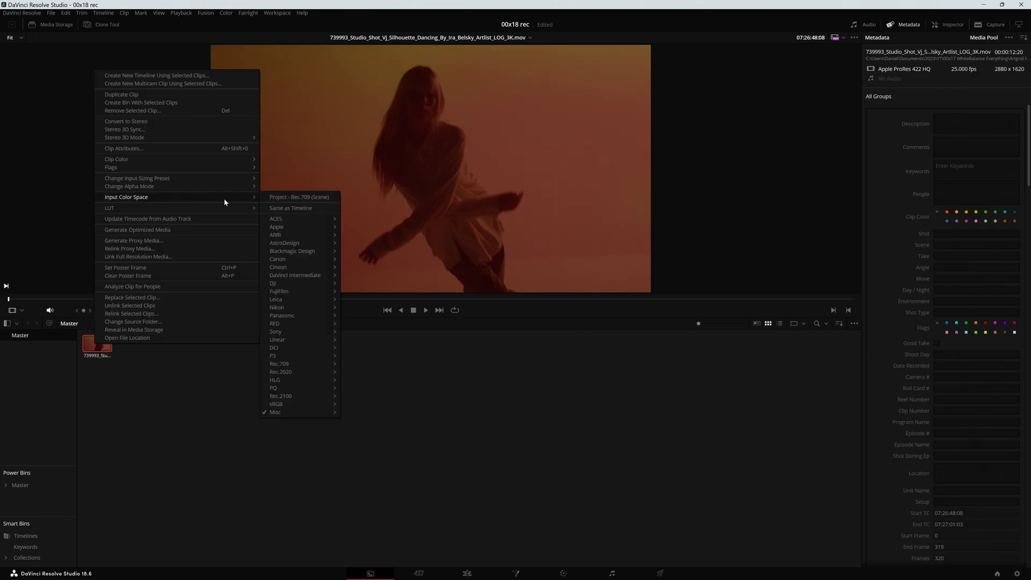
pyautogui.moveTo(310, 245)
pyautogui.click(378, 239)
pyautogui.moveTo(379, 299); pyautogui.dragTo(601, 301)
# Create a new timeline from the dancer clip and open it for color grading.
pyautogui.rightClick(98, 344)
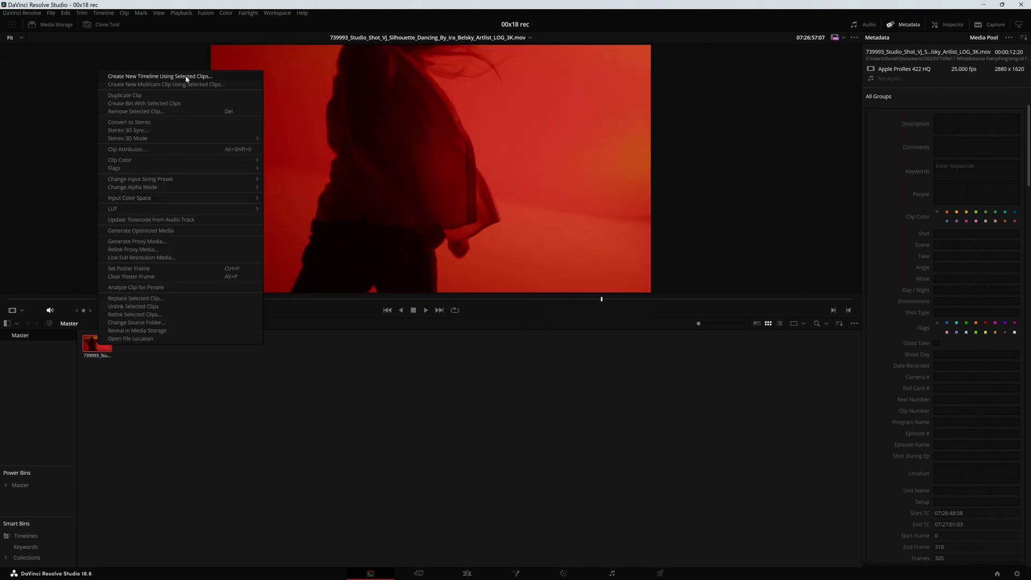
pyautogui.click(186, 78)
pyautogui.click(587, 317)
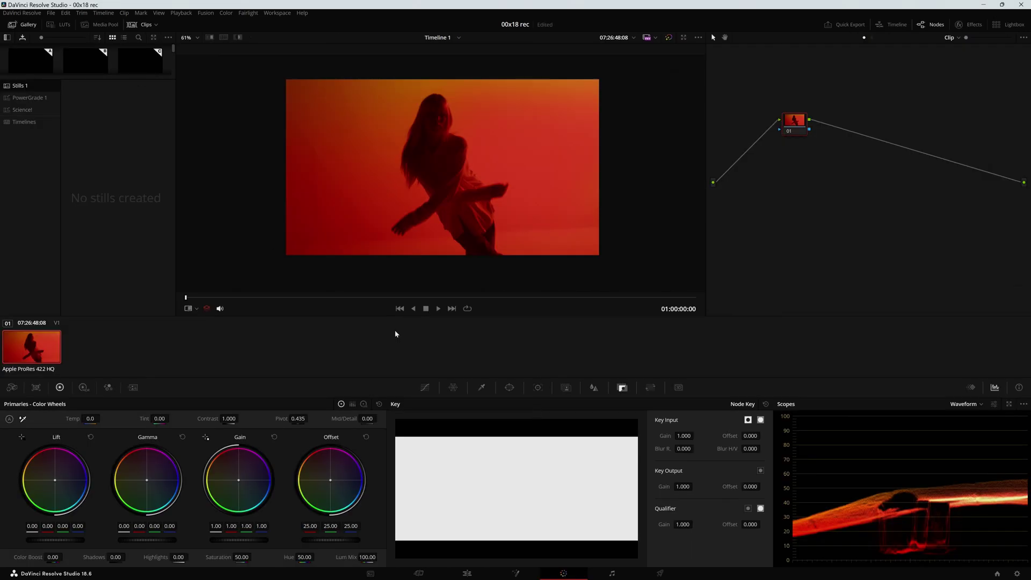
# Hide the clip thumbnails and the gallery to enlarge the viewer, and scrub through the middle of the shot.
pyautogui.click(142, 25)
pyautogui.click(23, 25)
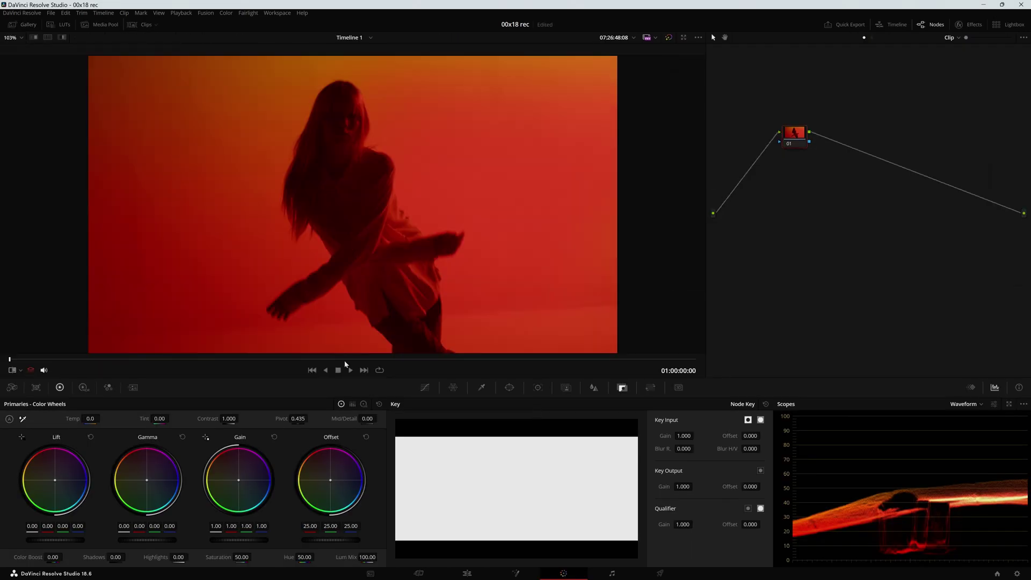
pyautogui.moveTo(349, 359)
pyautogui.mouseDown()
pyautogui.moveTo(415, 376)
pyautogui.moveTo(488, 362)
pyautogui.moveTo(578, 365)
pyautogui.moveTo(352, 370)
pyautogui.mouseUp()
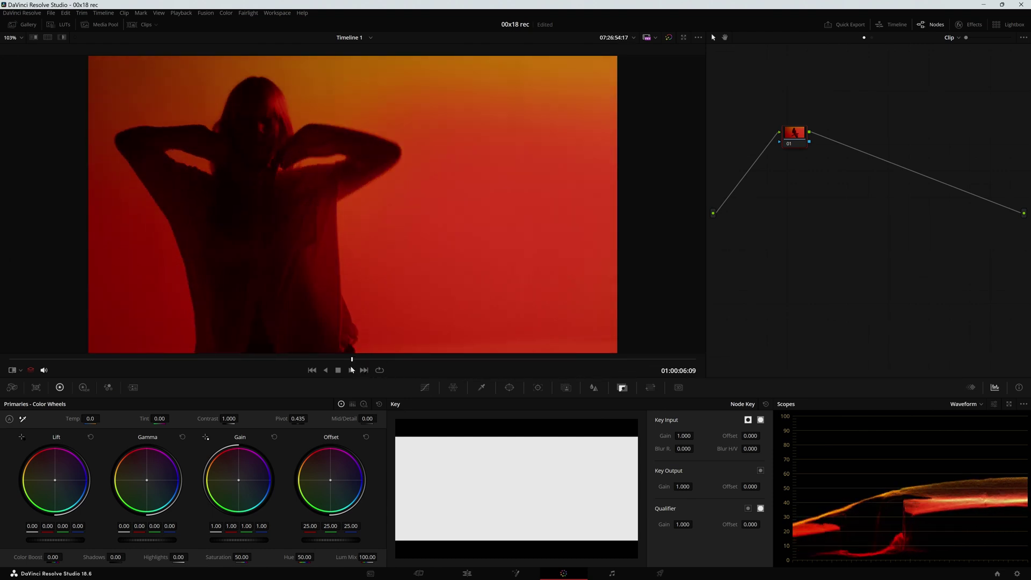
pyautogui.press('space')
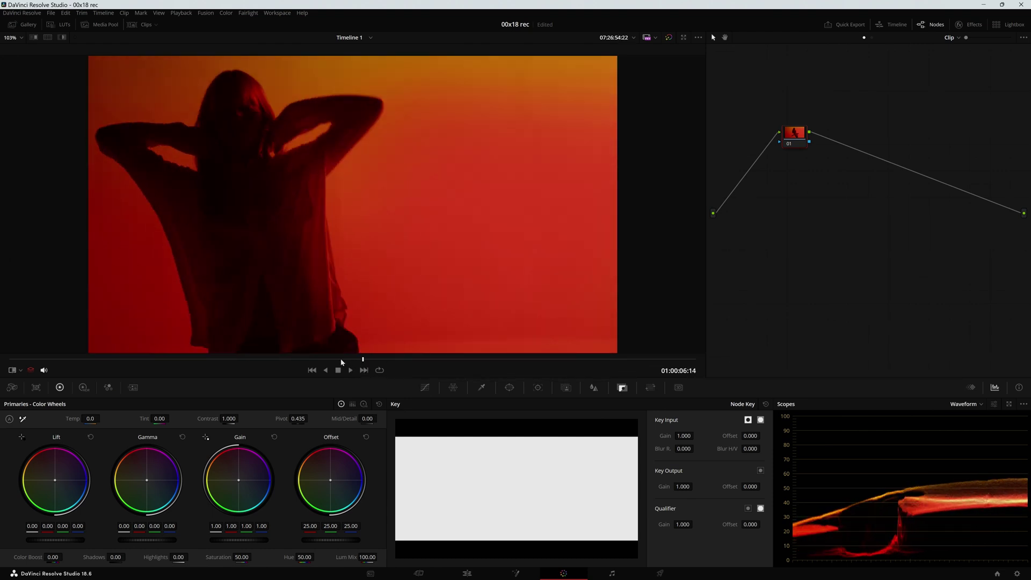
pyautogui.moveTo(341, 363); pyautogui.dragTo(388, 363)
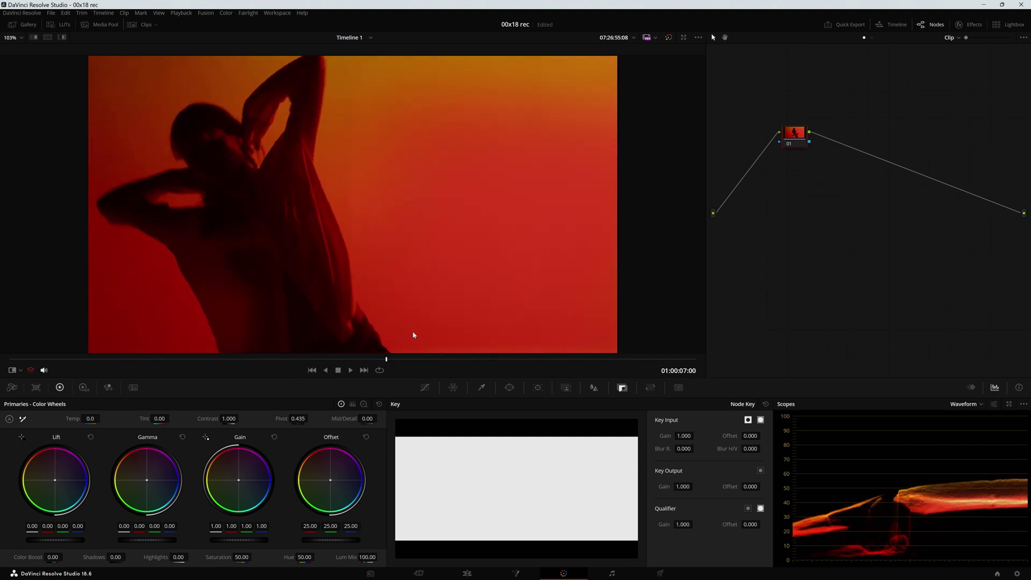
pyautogui.moveTo(395, 360); pyautogui.dragTo(333, 362)
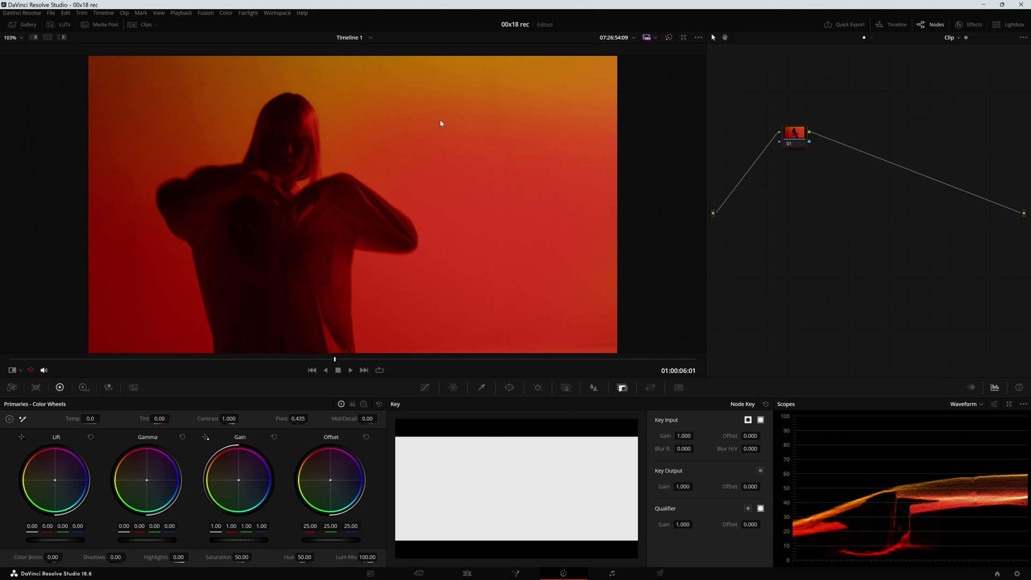
# In node 01's Color Warper, pull the outer yellow point toward red to hue 0.94 and saturation 1.14.
pyautogui.moveTo(804, 135); pyautogui.dragTo(801, 213)
pyautogui.click(454, 387)
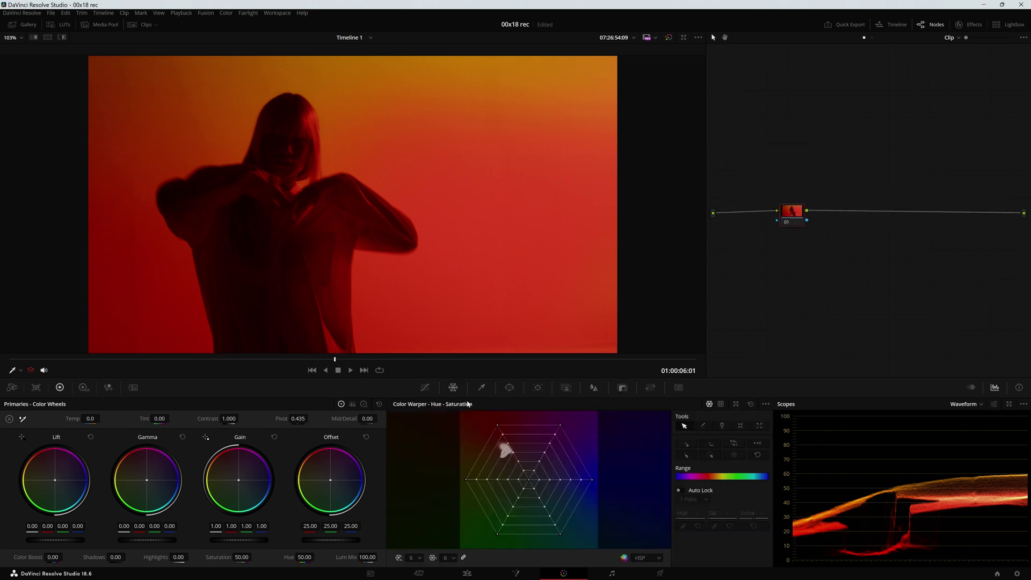
pyautogui.moveTo(467, 482); pyautogui.dragTo(482, 443)
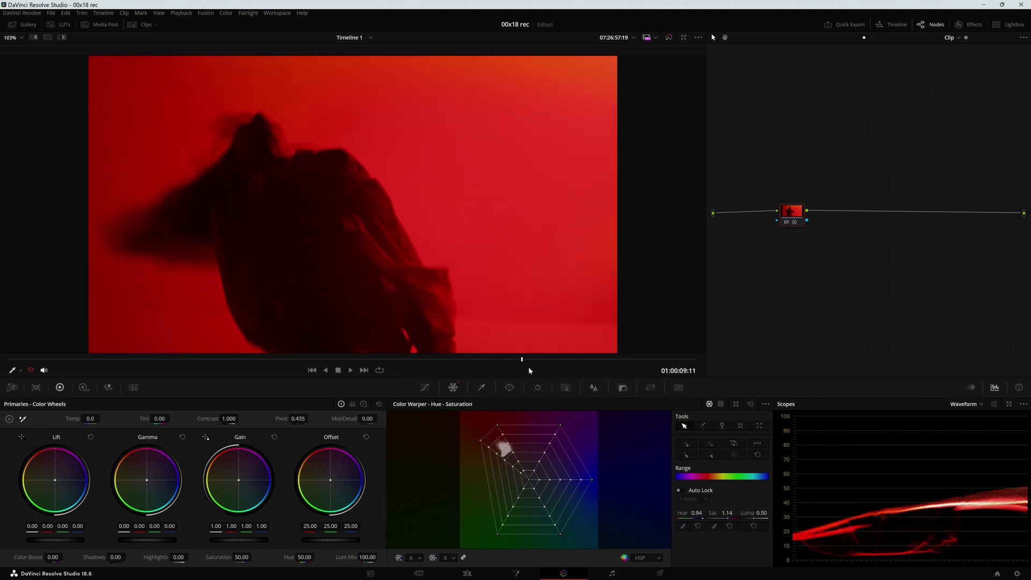
# Compare the shot with node 01 off and on, and shift the Color Warper's outer red point toward orange, hue 0.97 and saturation 1.19.
pyautogui.hotkey('ctrl', 'd')
pyautogui.hotkey('ctrl', 'd')
pyautogui.hotkey('ctrl', 'd')
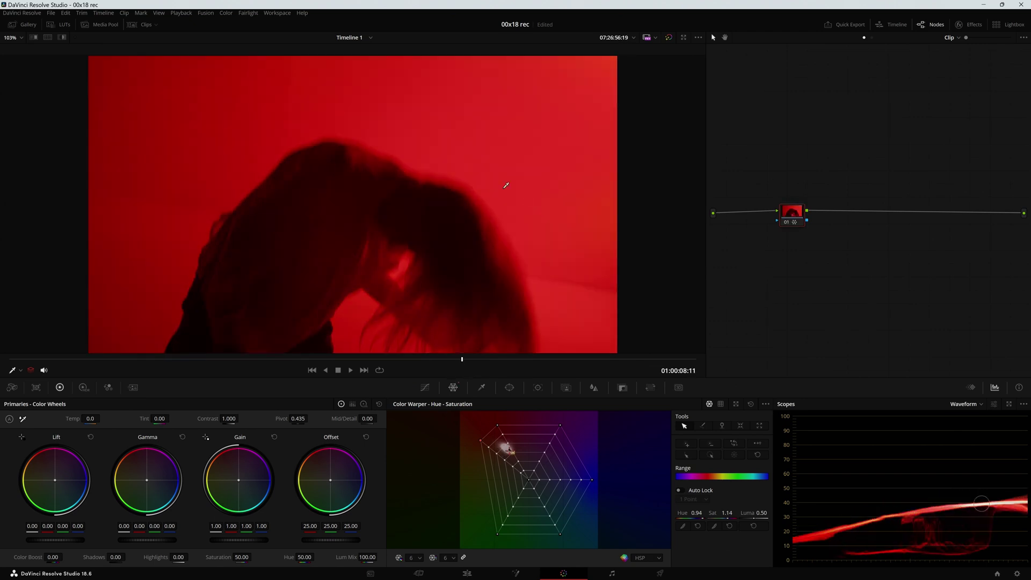
pyautogui.hotkey('ctrl', 'd')
pyautogui.moveTo(498, 428)
pyautogui.mouseDown()
pyautogui.moveTo(493, 440)
pyautogui.moveTo(486, 431)
pyautogui.mouseUp()
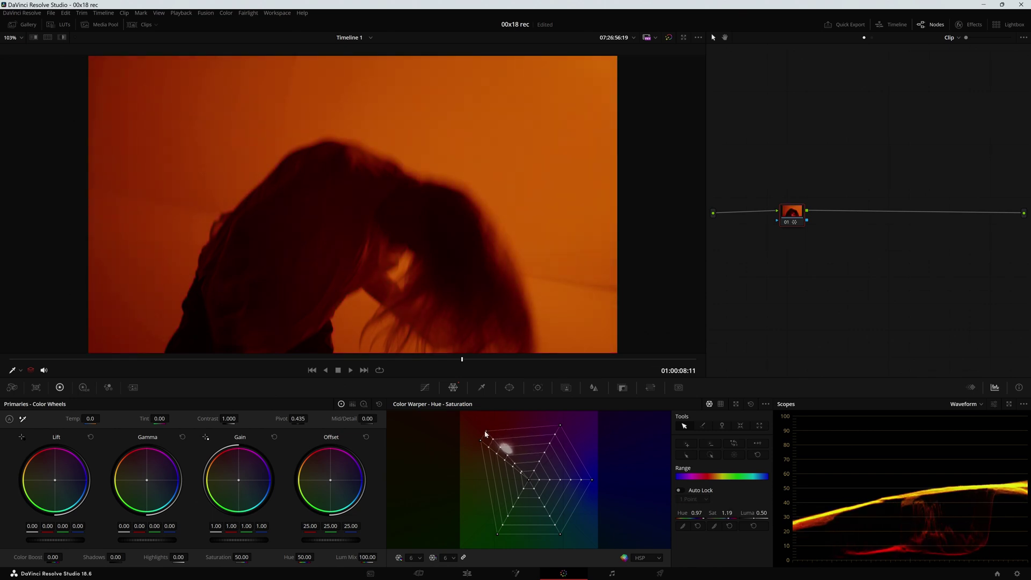
pyautogui.moveTo(461, 360); pyautogui.dragTo(417, 362)
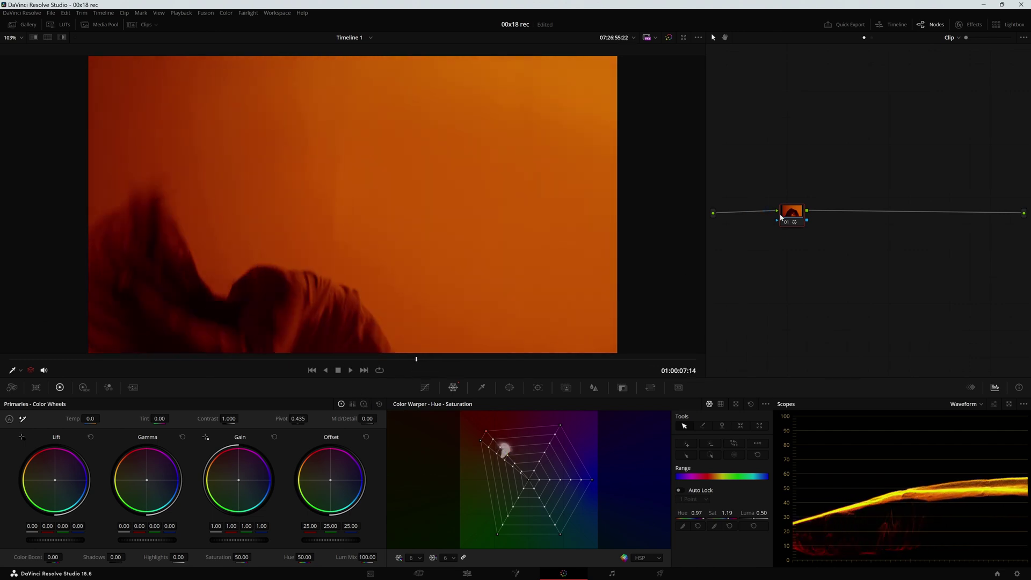
# Add a corrector node above node 01, wire it between source and output in place of node 01, and set its saturation to 0.
pyautogui.moveTo(781, 217); pyautogui.dragTo(767, 282)
pyautogui.rightClick(796, 220)
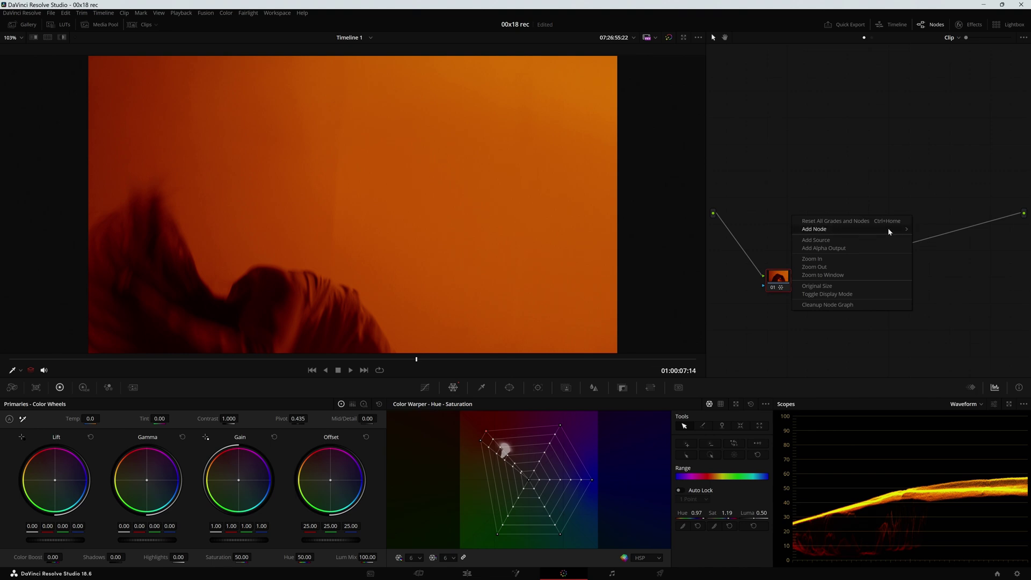
pyautogui.moveTo(889, 231)
pyautogui.click(929, 230)
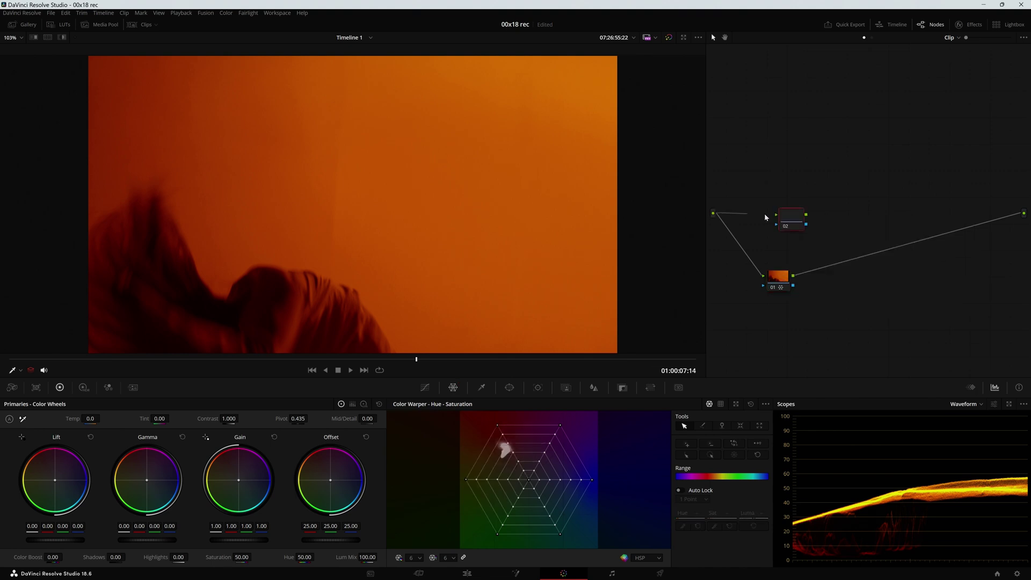
pyautogui.moveTo(800, 221); pyautogui.dragTo(803, 202)
pyautogui.moveTo(242, 558); pyautogui.dragTo(188, 558)
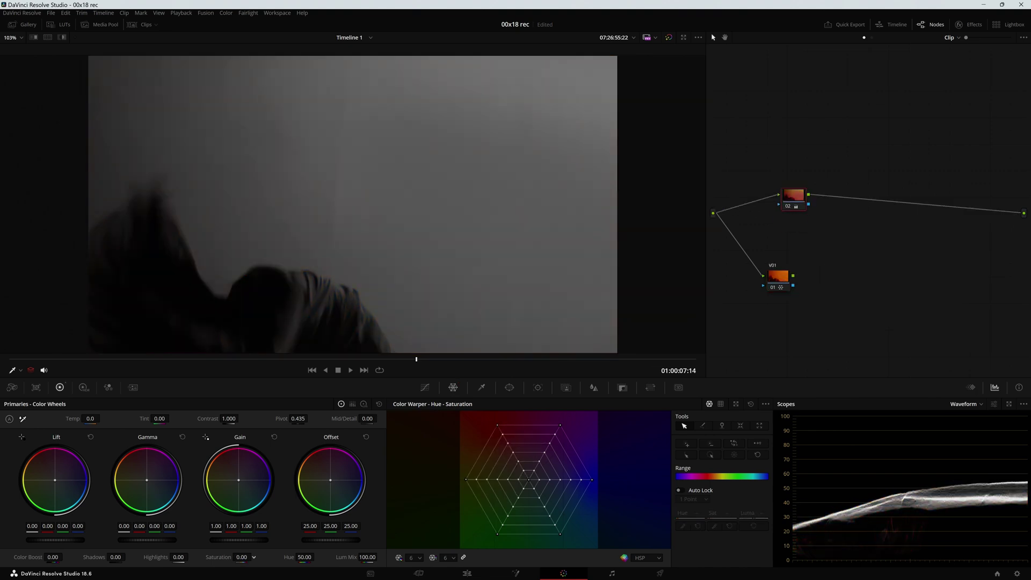
# Add a serial node after the desaturated node and push its Offset toward orange to 42.19, 20.33, 8.11, comparing with the grade bypassed.
pyautogui.hotkey('alt', 's')
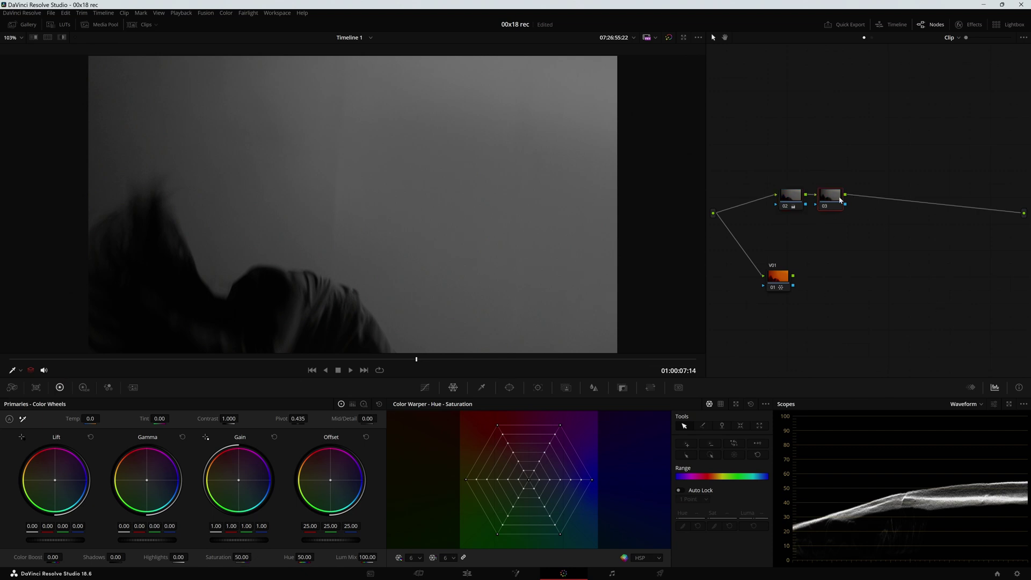
pyautogui.moveTo(841, 200); pyautogui.dragTo(864, 199)
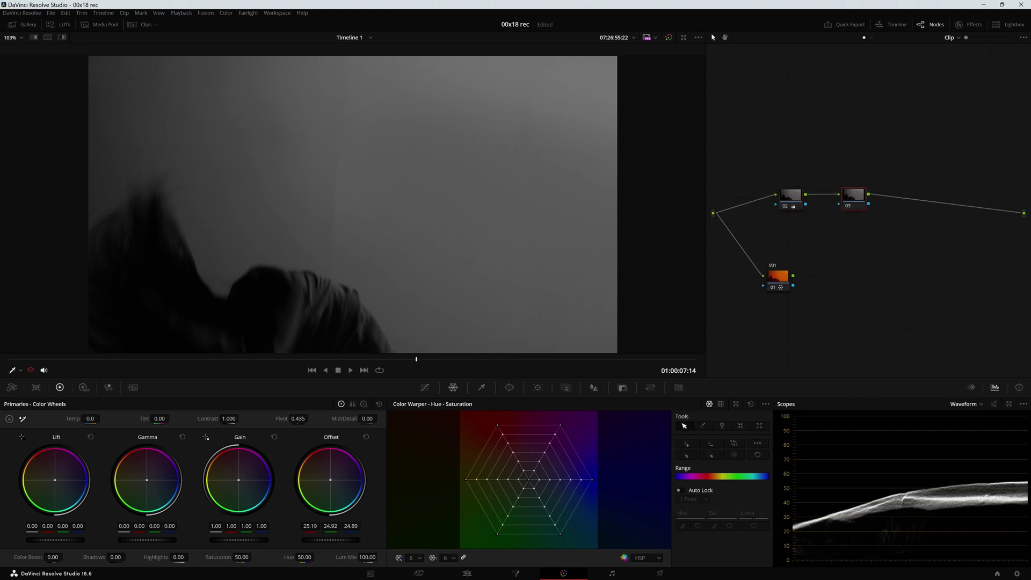
pyautogui.moveTo(331, 480)
pyautogui.mouseDown()
pyautogui.moveTo(321, 485)
pyautogui.moveTo(344, 472)
pyautogui.moveTo(348, 483)
pyautogui.moveTo(335, 487)
pyautogui.moveTo(323, 469)
pyautogui.mouseUp()
pyautogui.moveTo(362, 359); pyautogui.dragTo(398, 366)
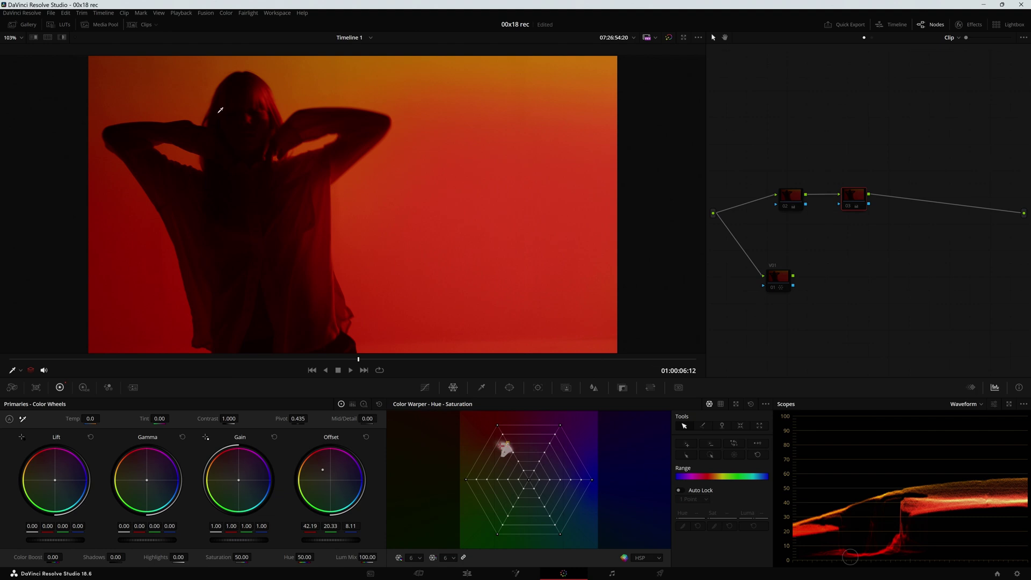
pyautogui.hotkey('alt', 'd')
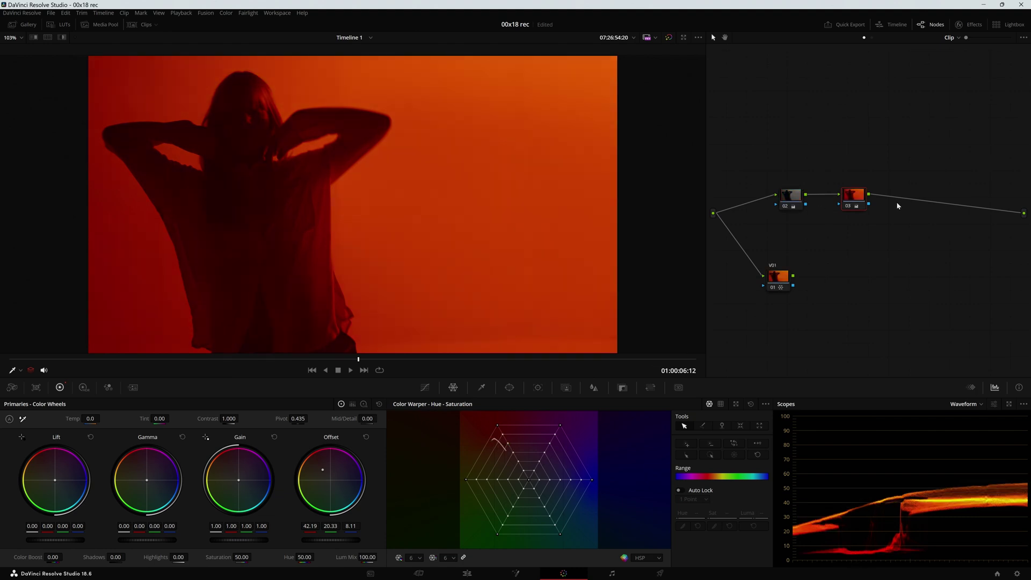
# Add a serial node after node 03 and lower the darkest point of its Lum Vs Sat curve to saturation 0.20.
pyautogui.hotkey('alt', 's')
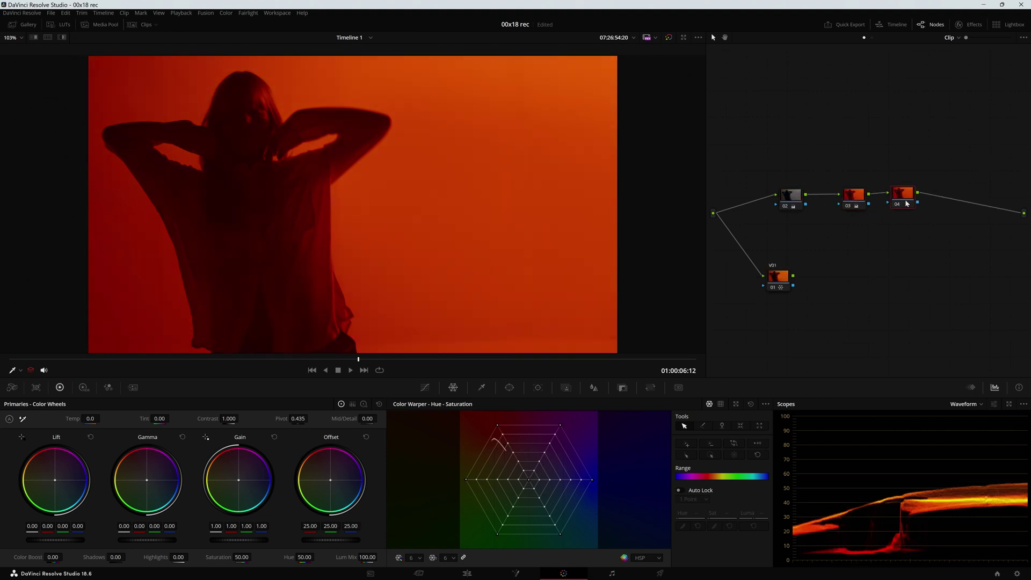
pyautogui.click(425, 388)
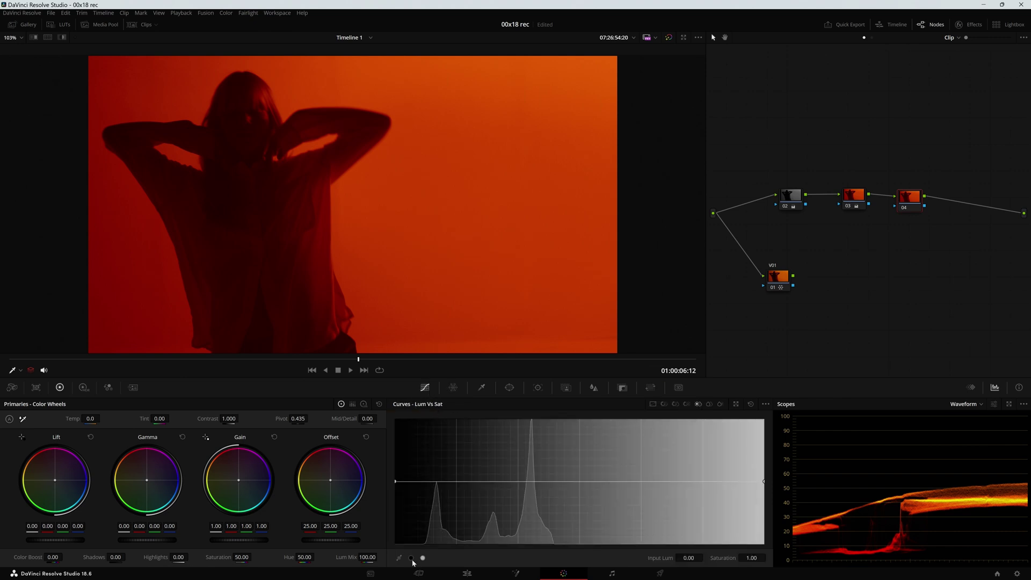
pyautogui.moveTo(395, 481); pyautogui.dragTo(391, 533)
# Play and scrub the graded shot, and compare both looks by switching the output connection to node 01 and back to node 04.
pyautogui.press('space')
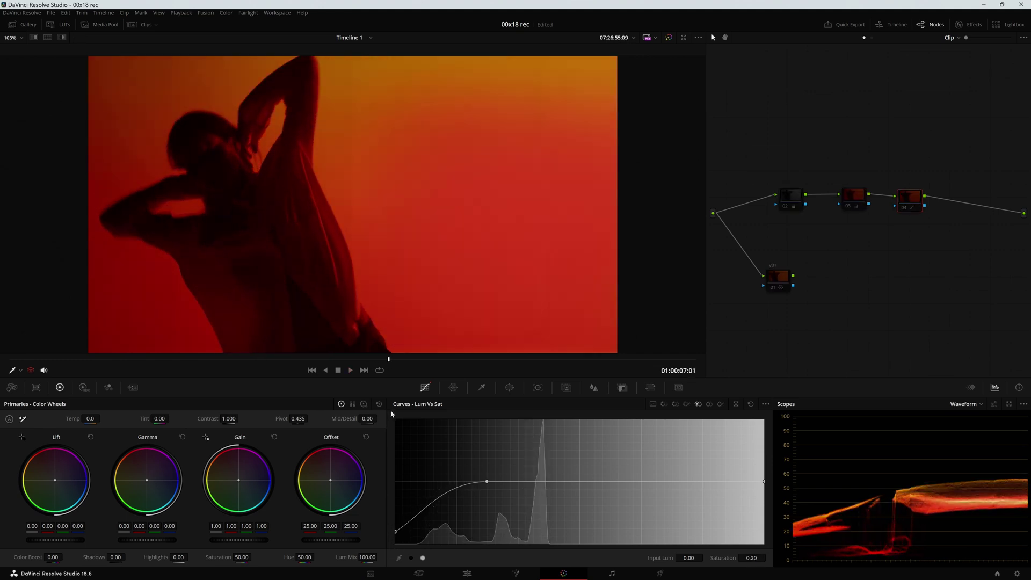
pyautogui.press('space')
pyautogui.moveTo(546, 381)
pyautogui.mouseDown()
pyautogui.moveTo(577, 382)
pyautogui.moveTo(493, 378)
pyautogui.moveTo(559, 371)
pyautogui.mouseUp()
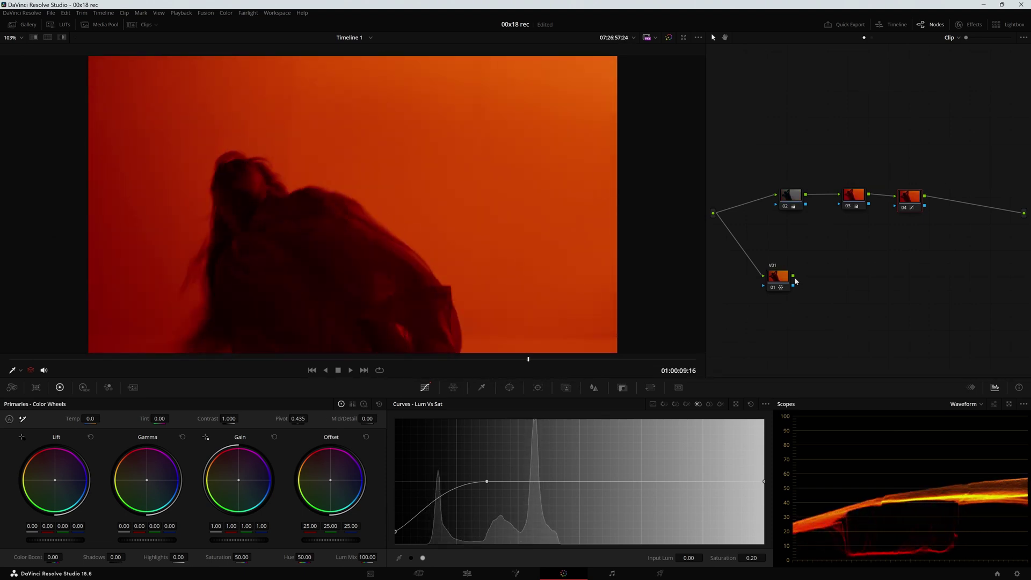
pyautogui.moveTo(794, 276); pyautogui.dragTo(1025, 213)
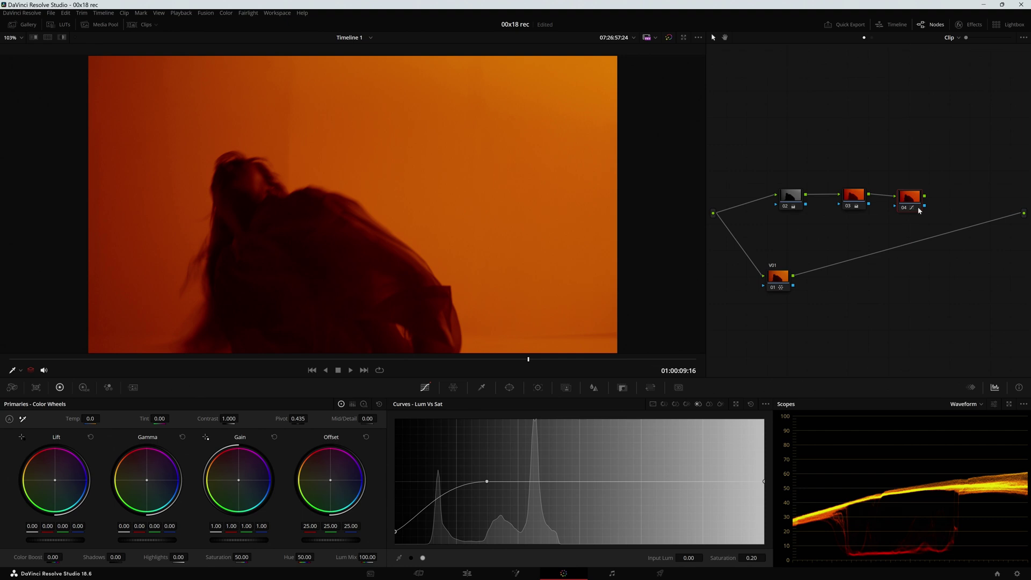
pyautogui.moveTo(1024, 216); pyautogui.dragTo(1024, 215)
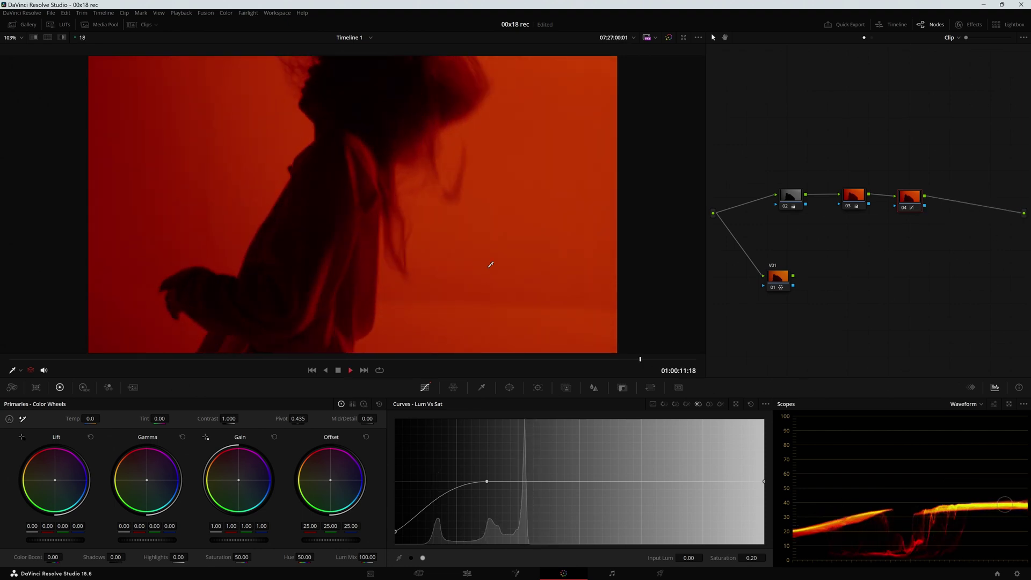